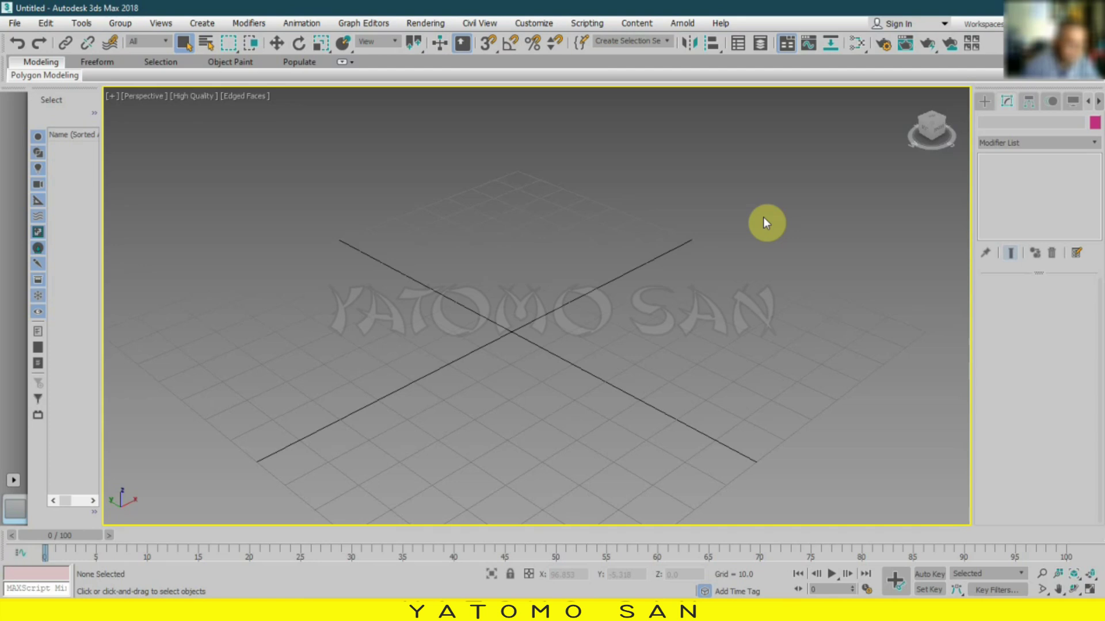
Draw a Standard Primitives box of about 30.6 × 31 × 34 units at the scene centre
click(983, 100)
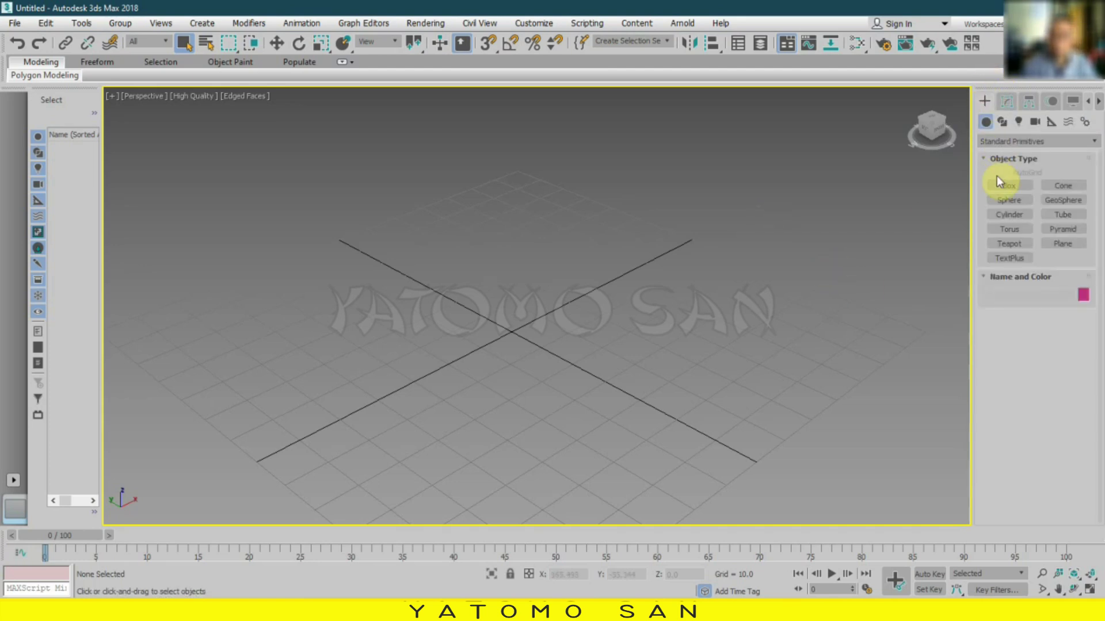
click(1001, 184)
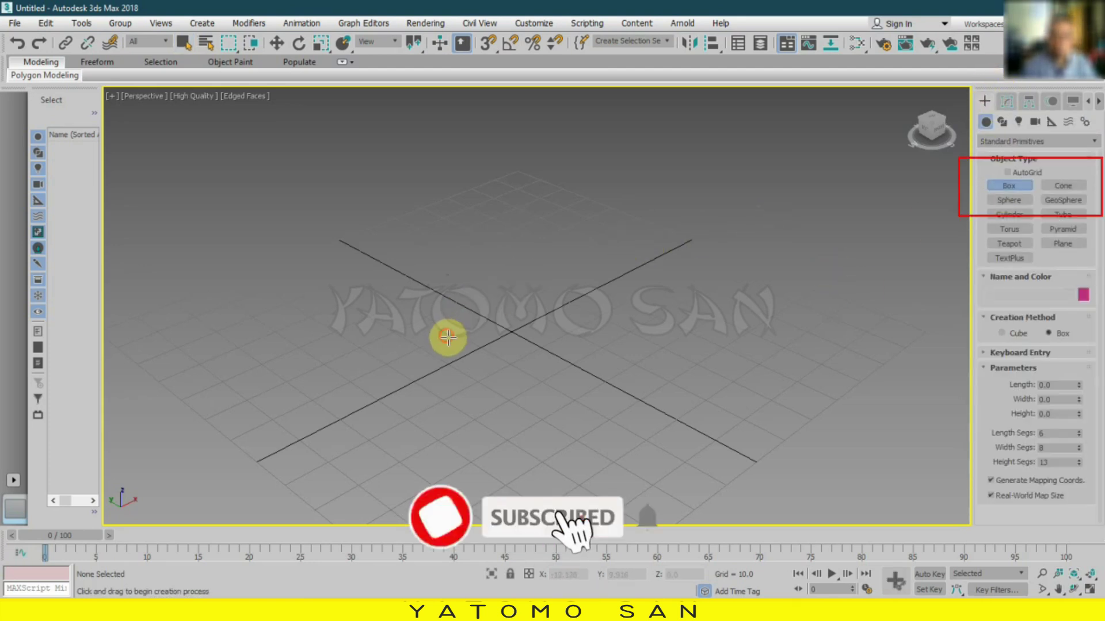
drag(448, 336, 629, 335)
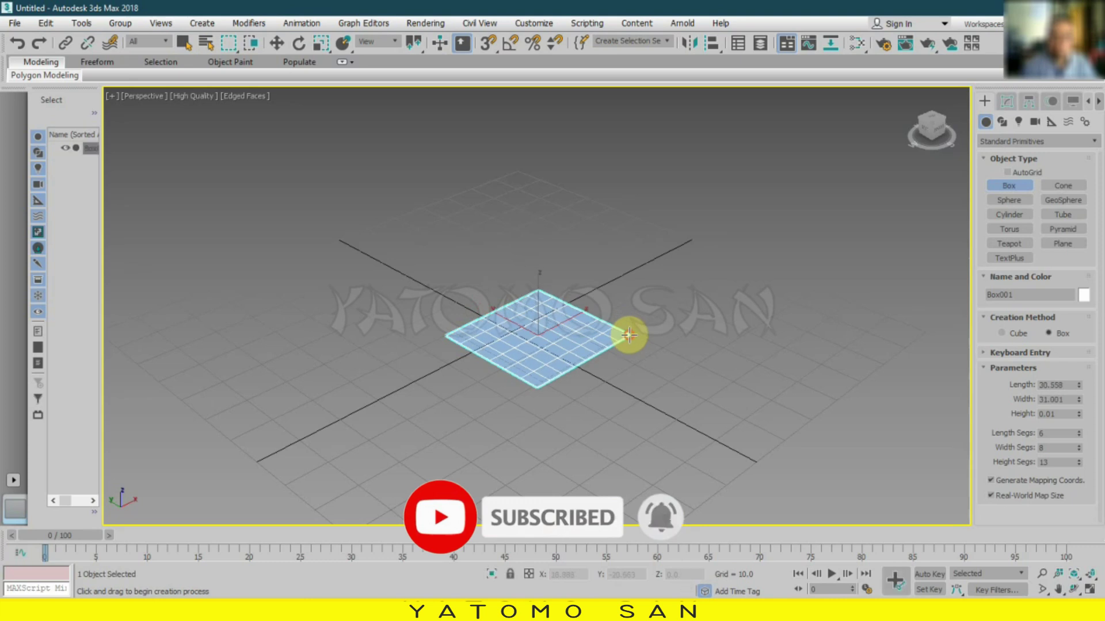
click(636, 192)
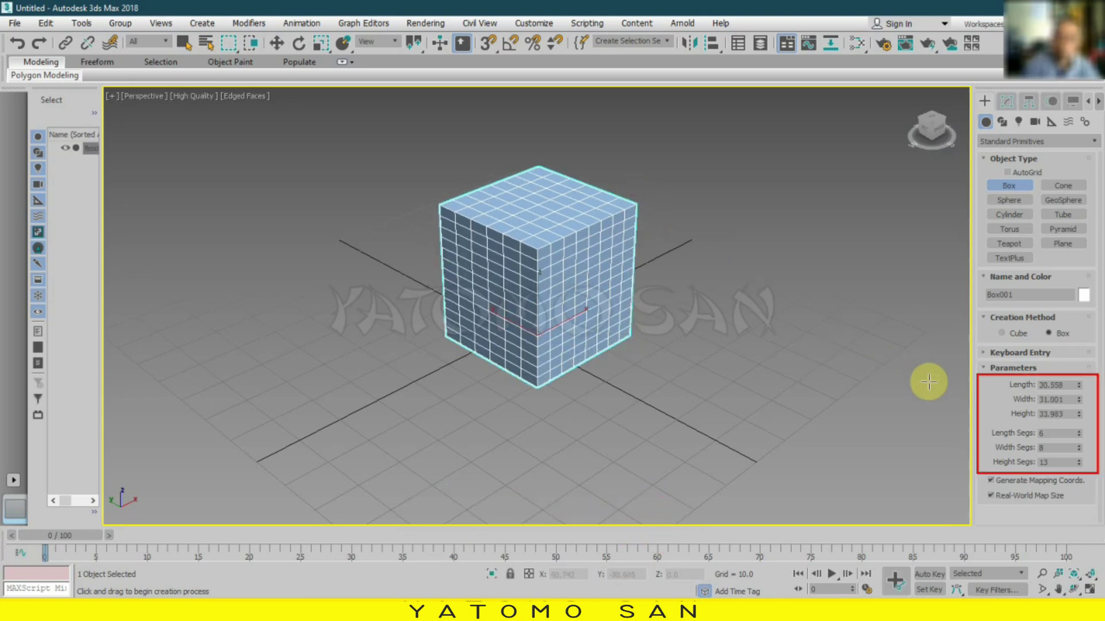
Set Box001's length, width and height to 20, with 12 length, width and height segments
double_click(1071, 385)
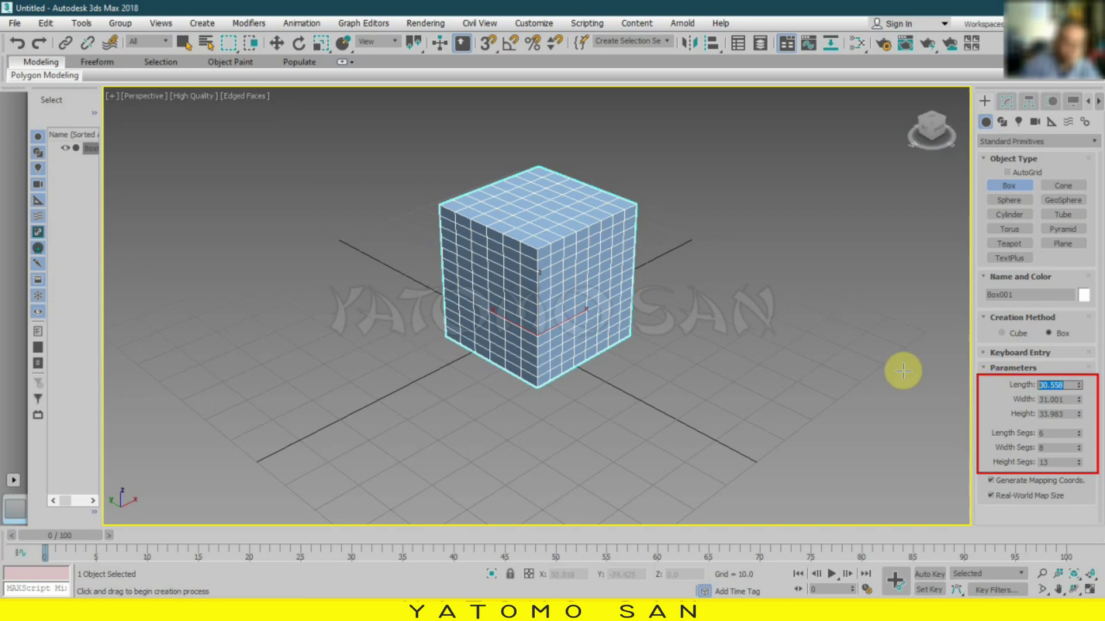
text(20)
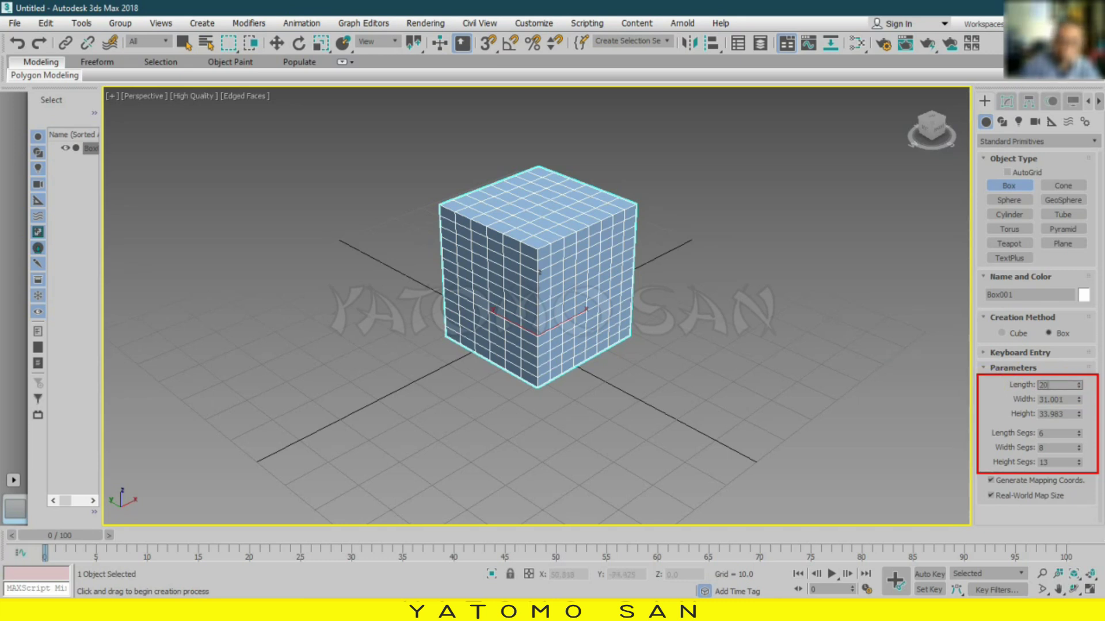
key(Return)
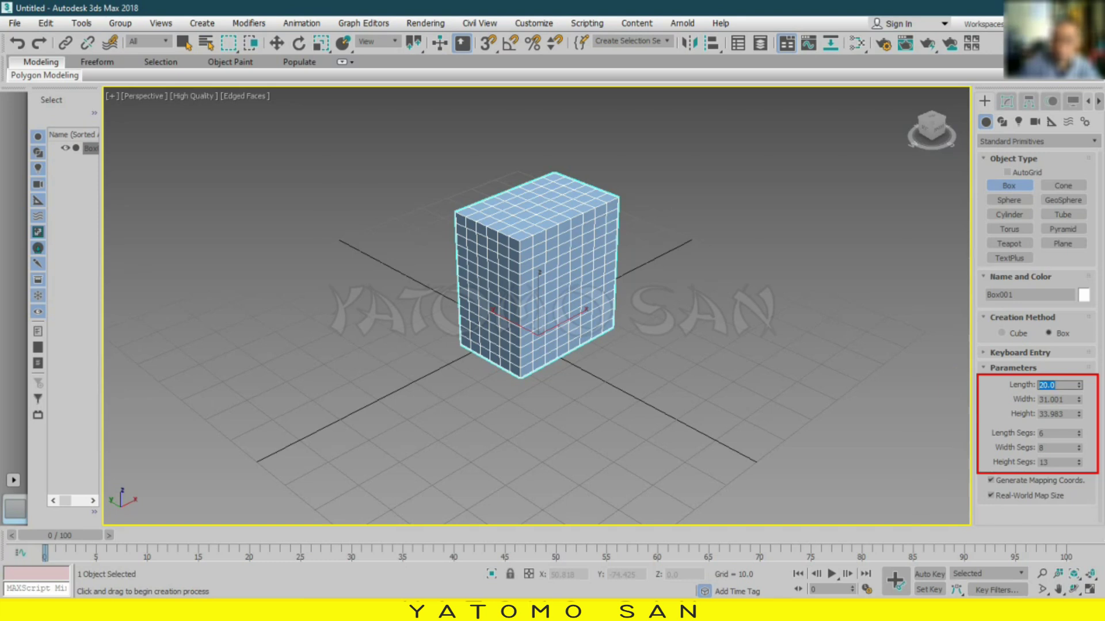
double_click(1058, 400)
text(2)
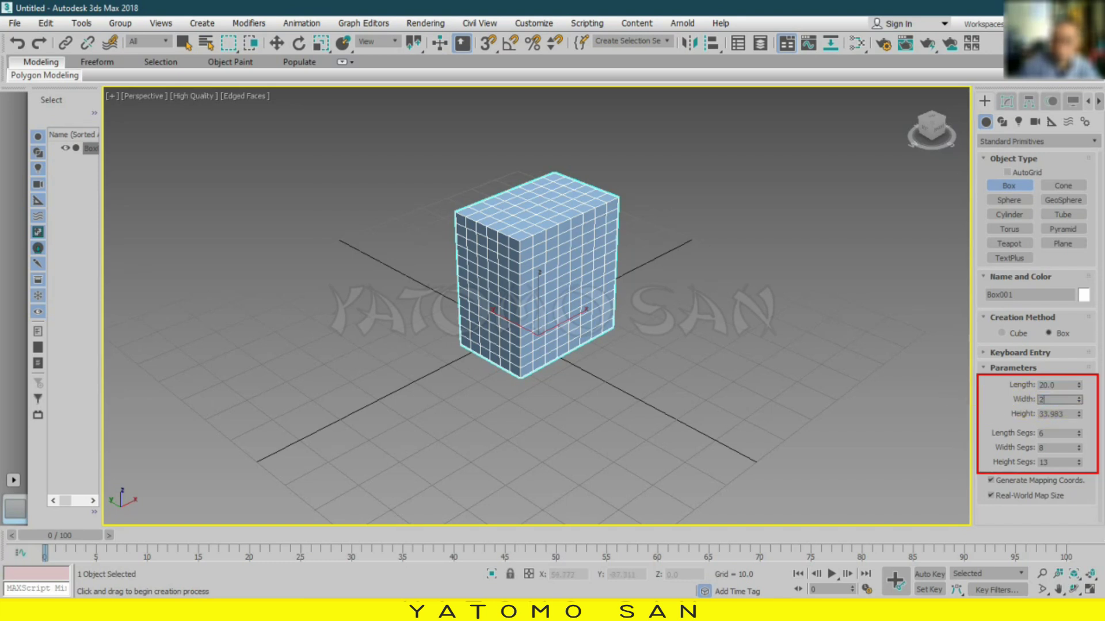
text(0.0)
key(Return)
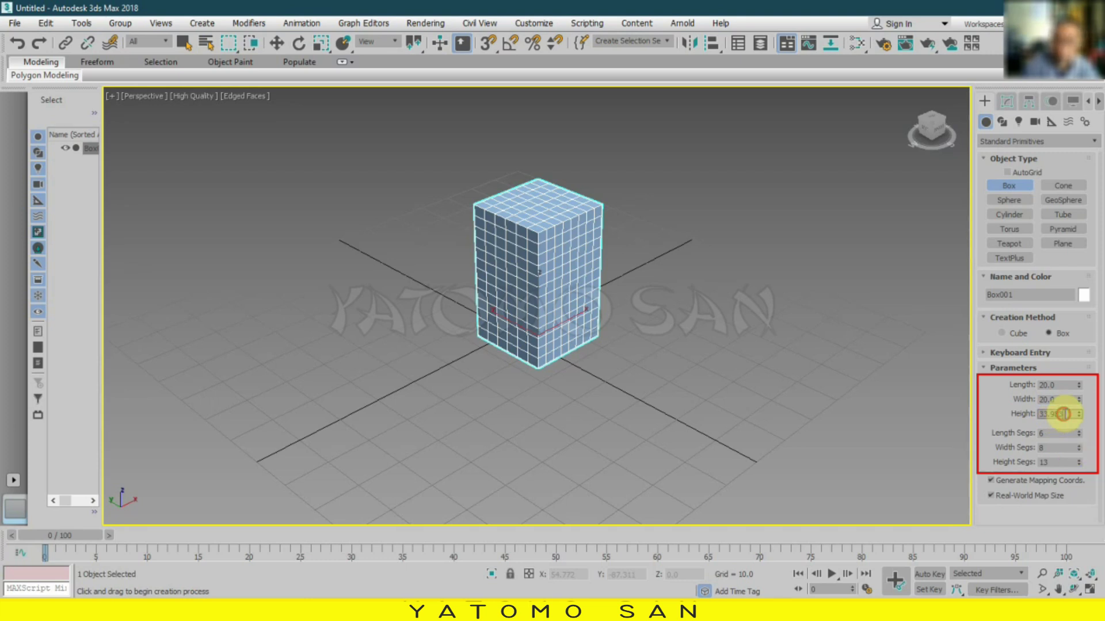
text(20)
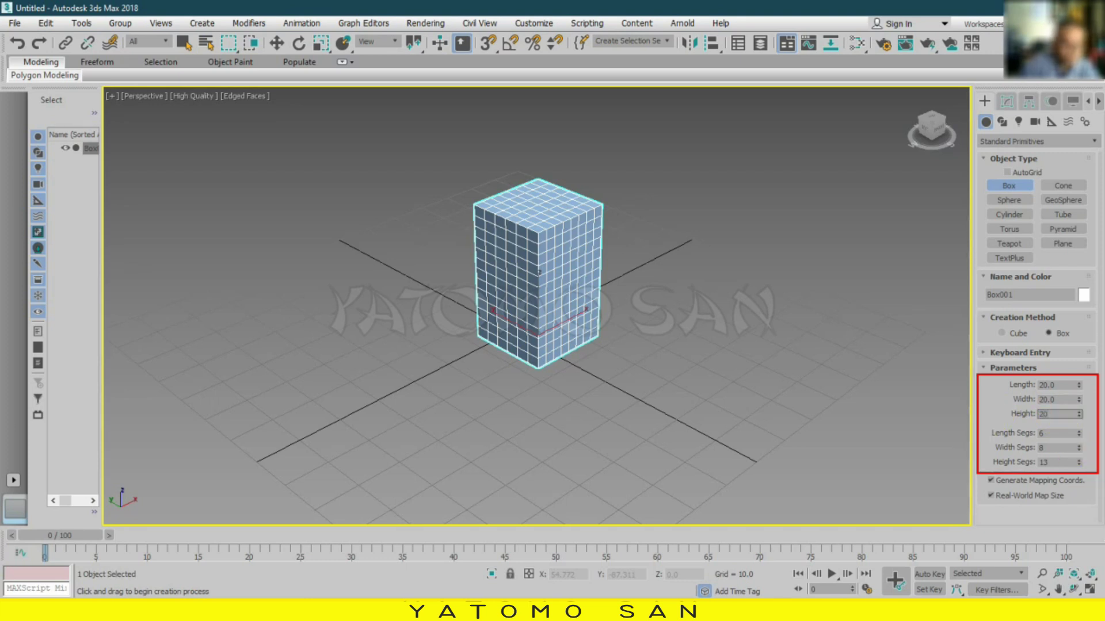
key(Return)
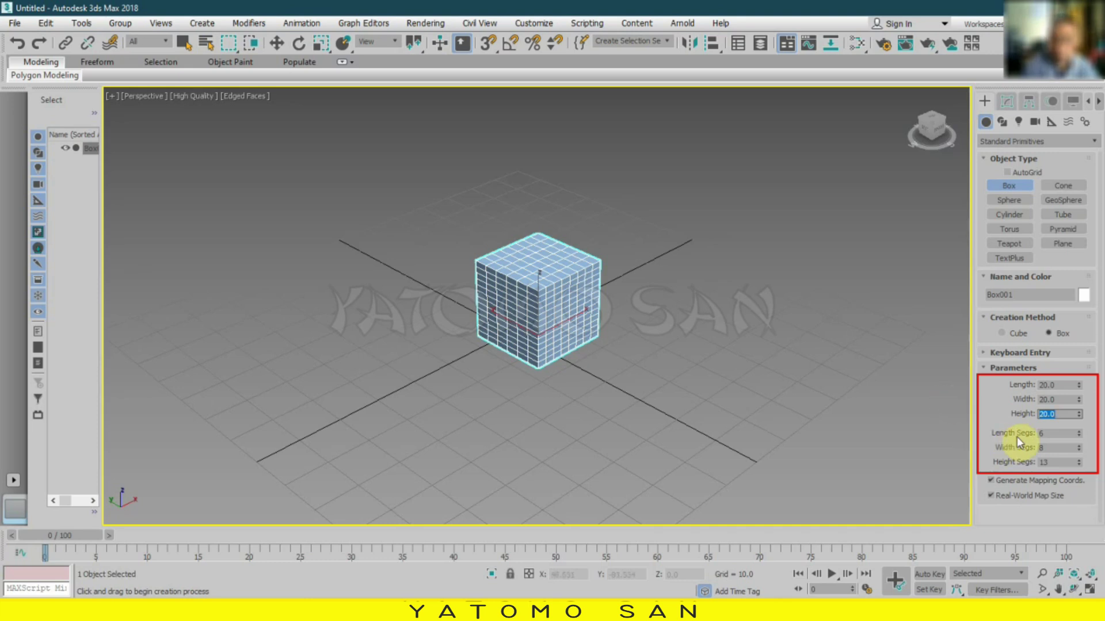
drag(1079, 439, 1079, 452)
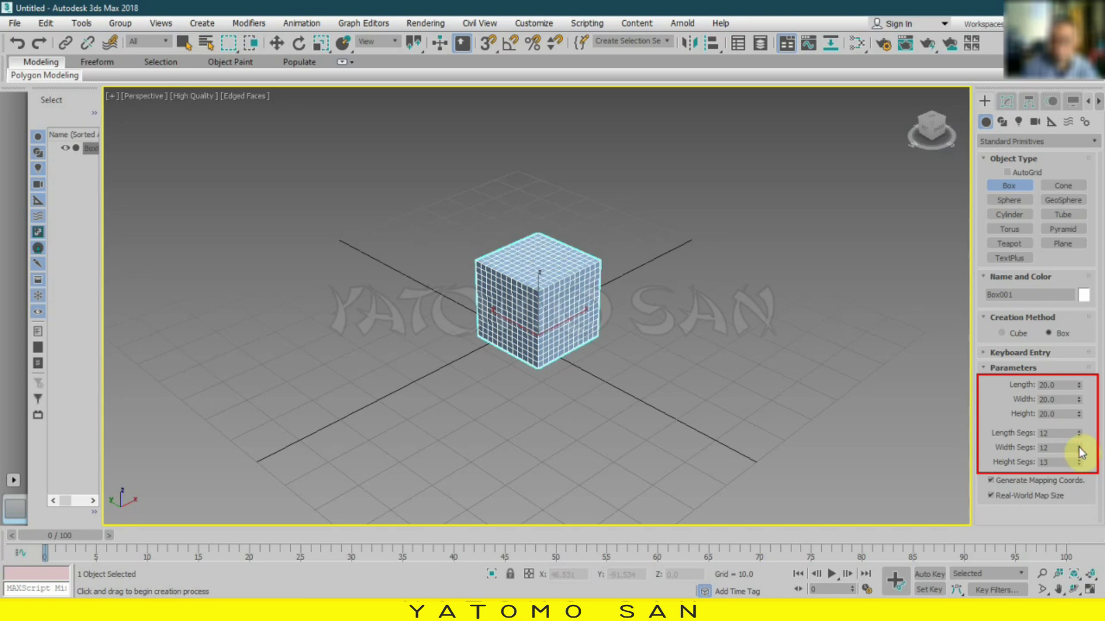
click(1079, 466)
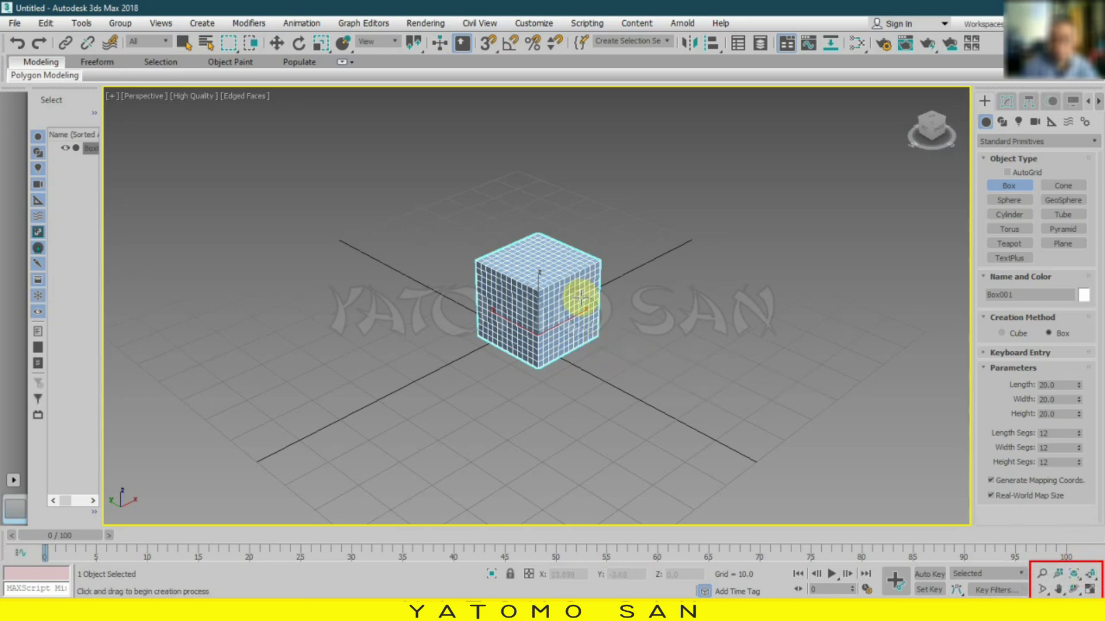
Frame the box and apply Noise from the Modify panel's Modifier List
click(1089, 574)
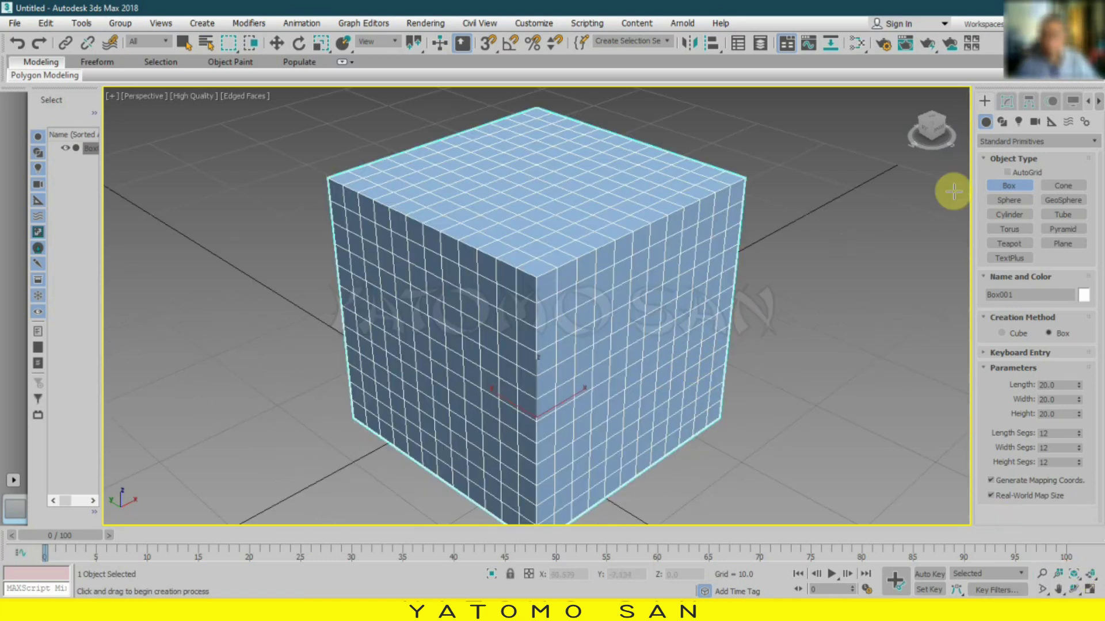
click(1006, 101)
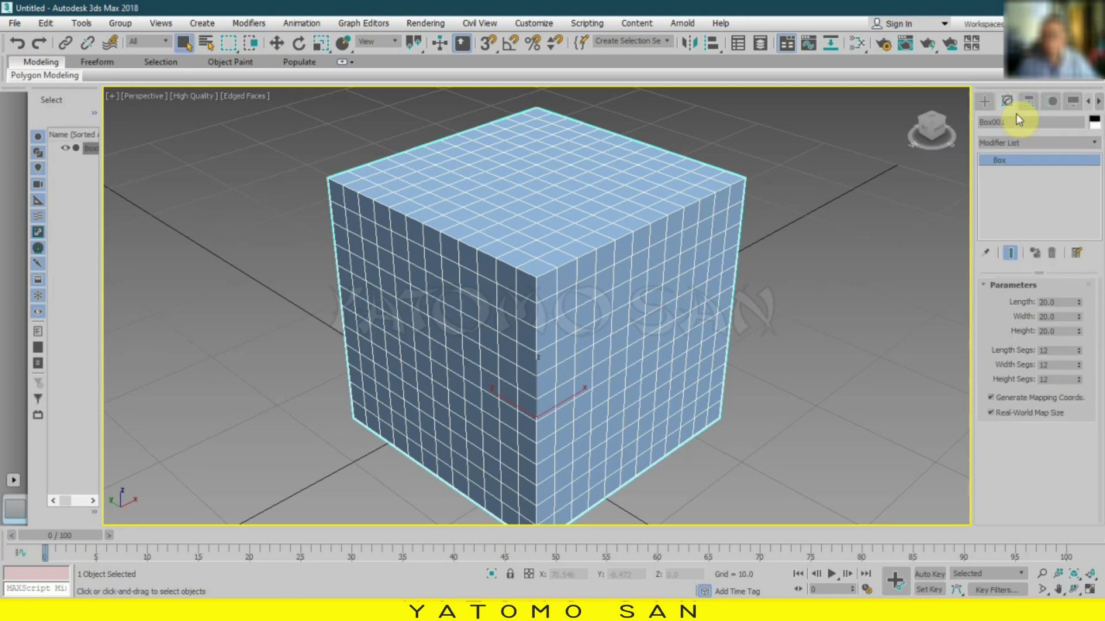
click(1021, 144)
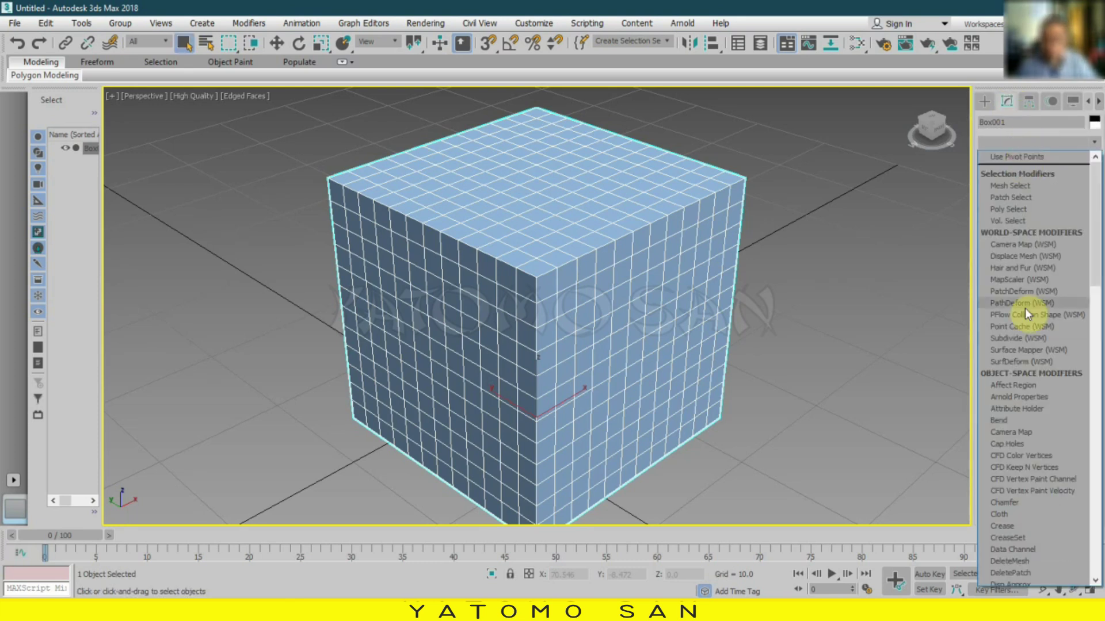
scroll(1026, 351, down, 4)
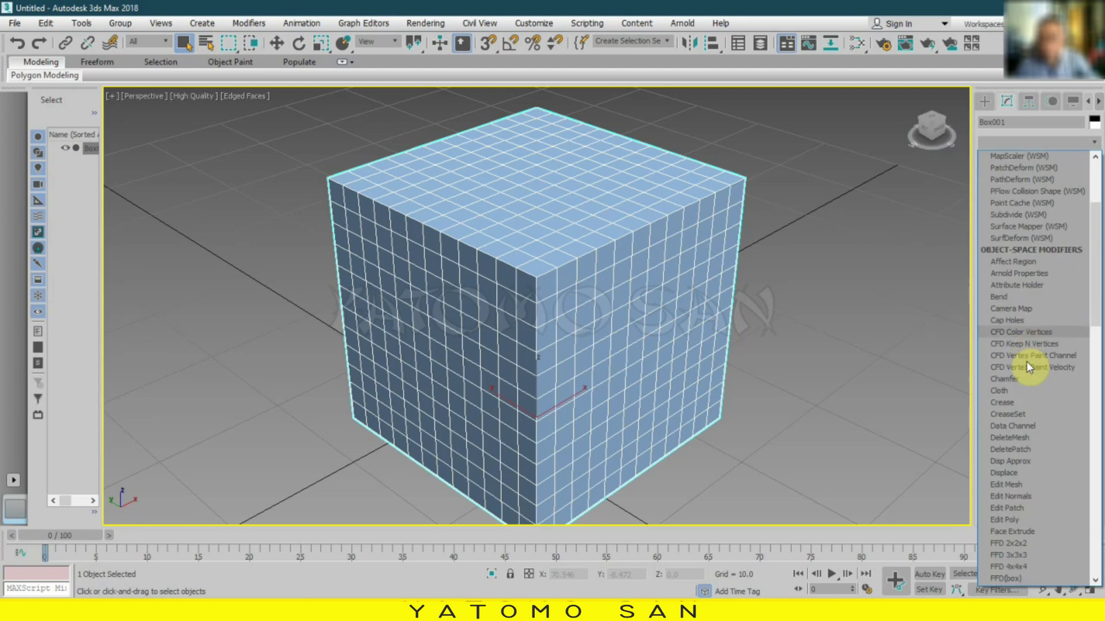
scroll(1026, 362, down, 5)
scroll(1027, 361, down, 5)
scroll(1026, 361, down, 5)
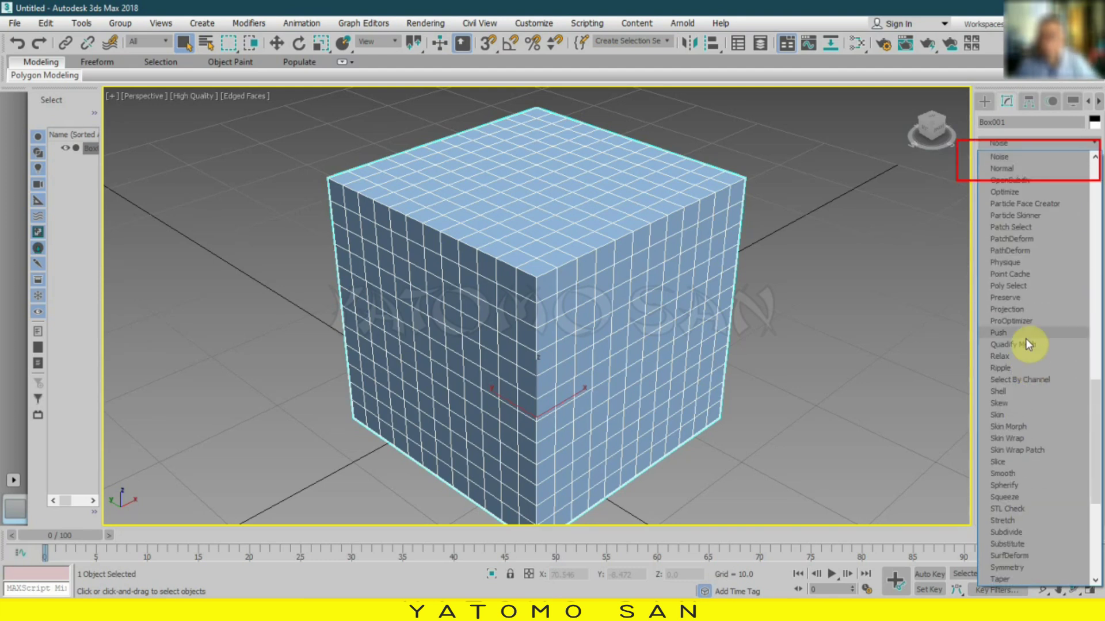
click(1003, 156)
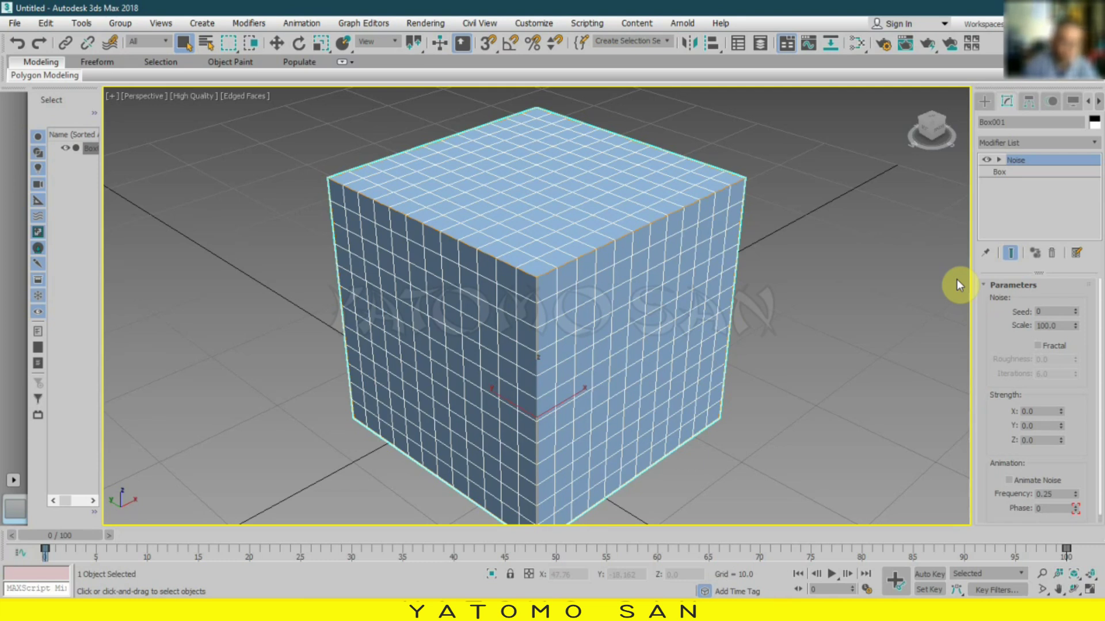
Set the Noise seed to 5 and bring the noise scale down to 31
click(1076, 311)
click(1076, 311)
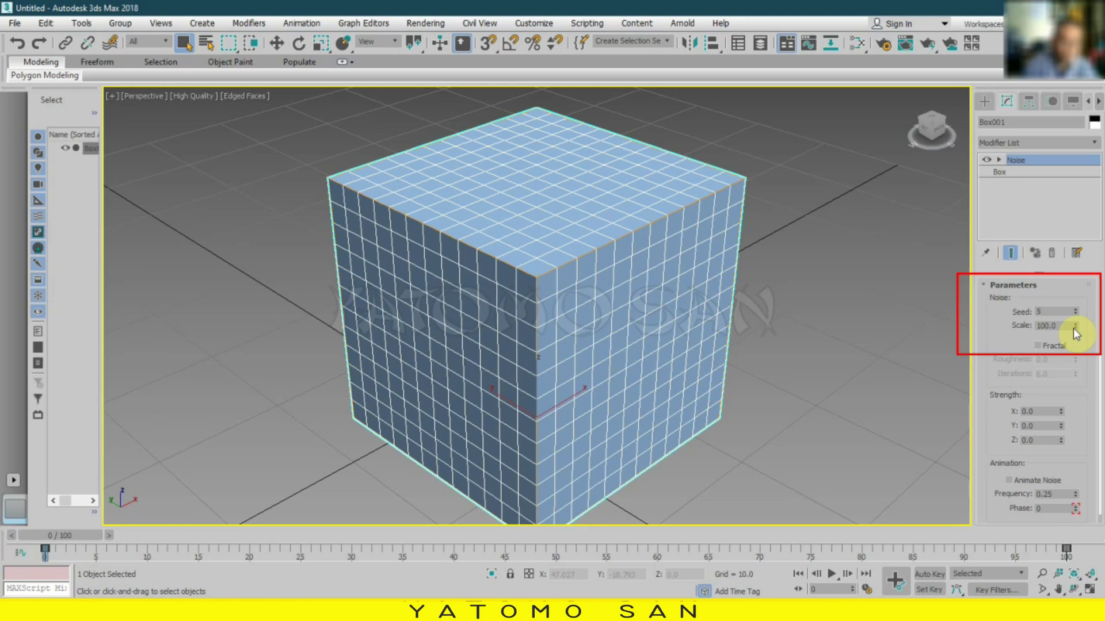
mouse_move(1077, 328)
mouse_down()
mouse_move(1075, 412)
mouse_move(1075, 382)
mouse_up()
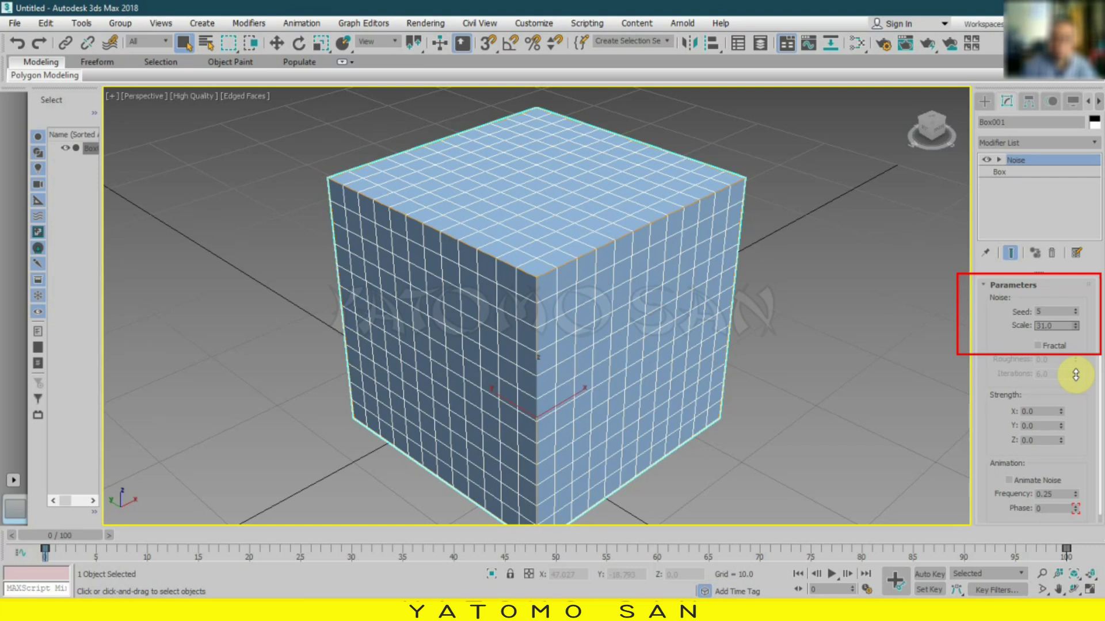
drag(1075, 374, 1076, 375)
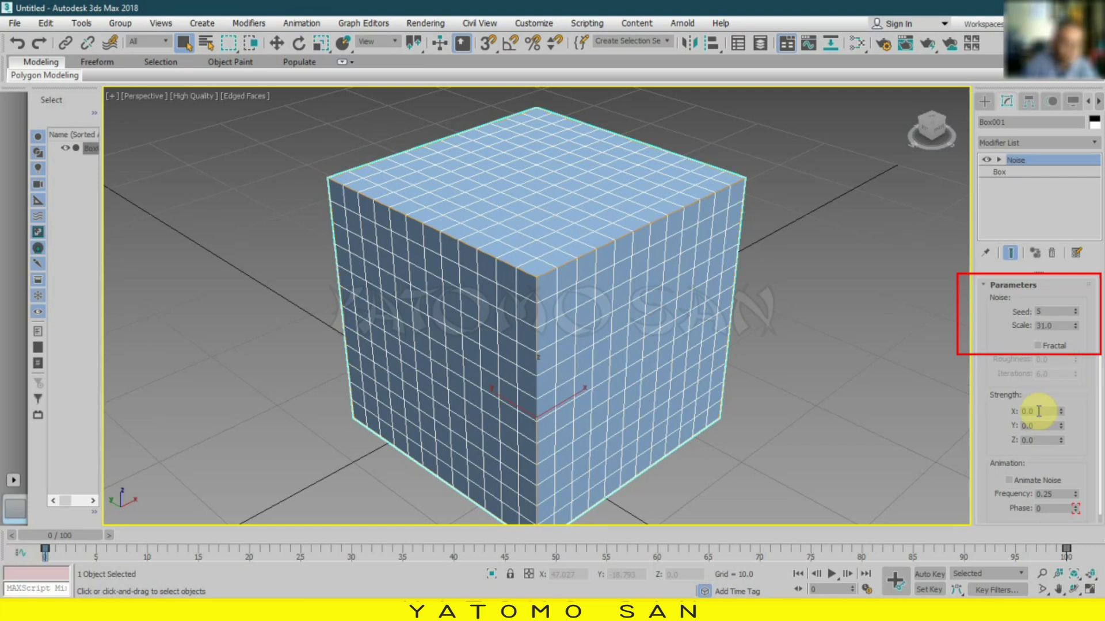
Raise the Noise strengths to 14.43 on X, 21.43 on Y and 31.18 on Z
mouse_move(1061, 411)
mouse_down()
mouse_move(1051, 131)
mouse_move(1069, 375)
mouse_up()
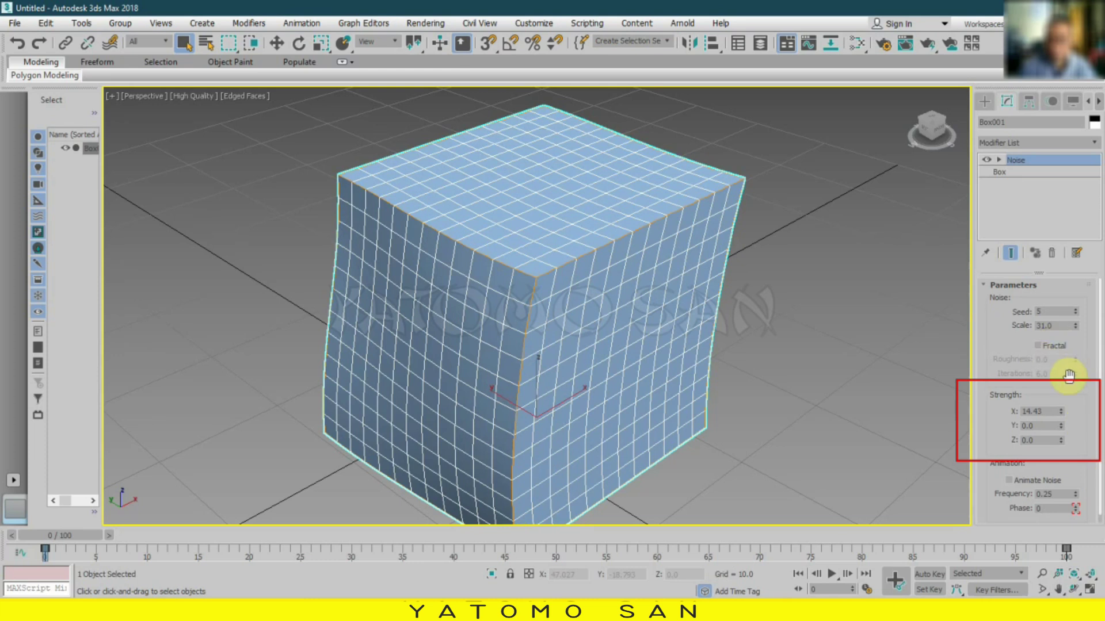
mouse_move(1061, 426)
mouse_down()
mouse_move(1054, 309)
mouse_move(1042, 574)
mouse_move(1060, 123)
mouse_up()
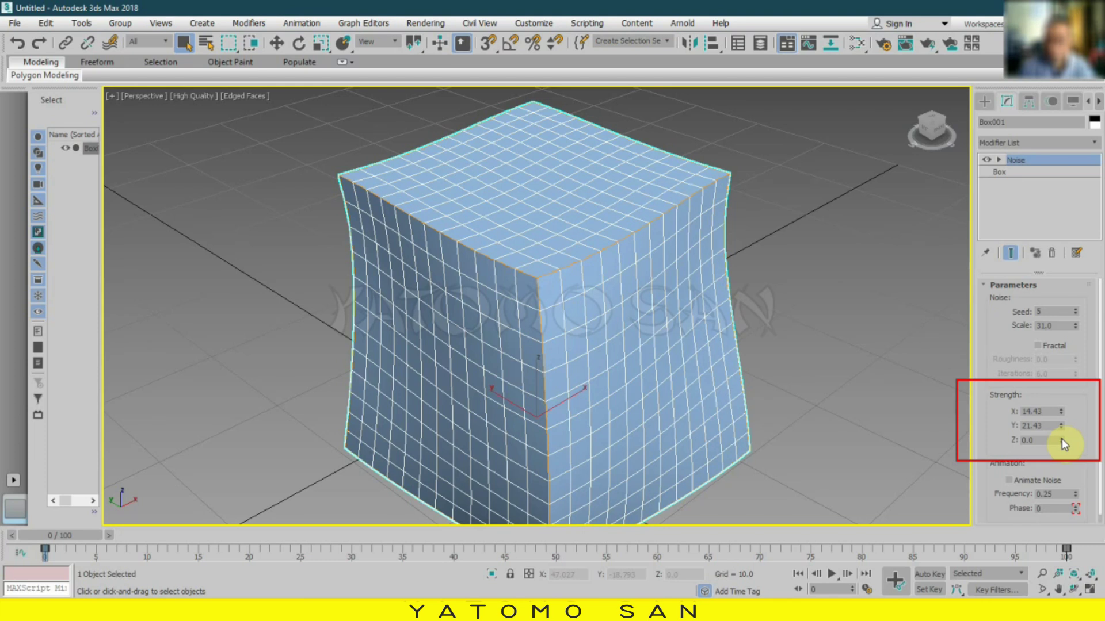
mouse_move(1062, 440)
mouse_down()
mouse_move(944, 271)
mouse_move(939, 57)
mouse_up()
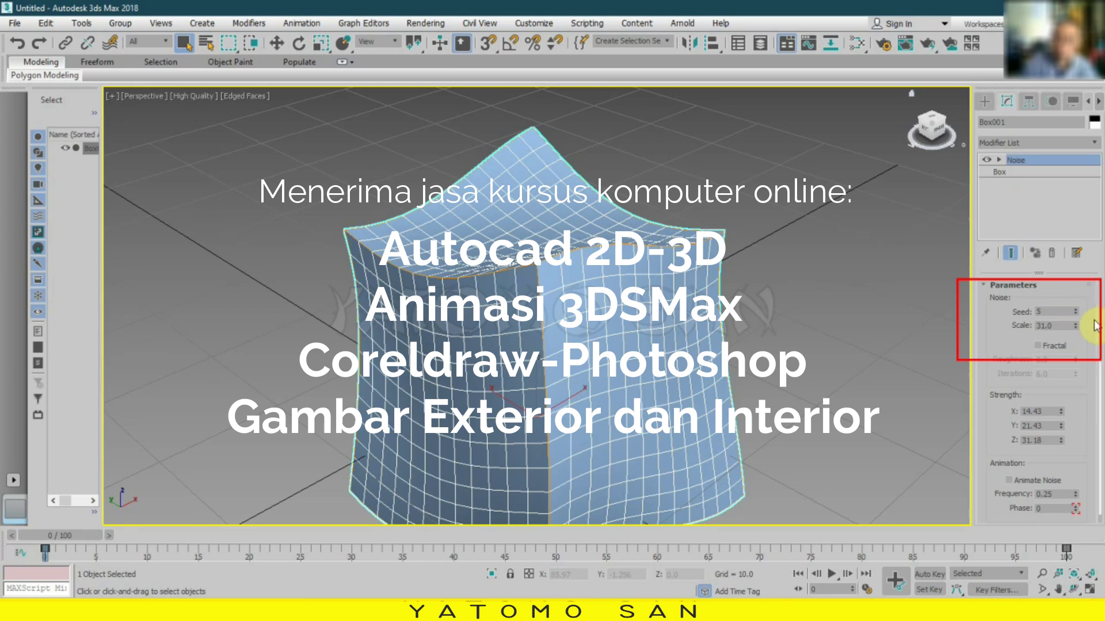
Try seeds 4 and 3, settle on seed 4, and drop the noise scale to about 11.911
click(1075, 314)
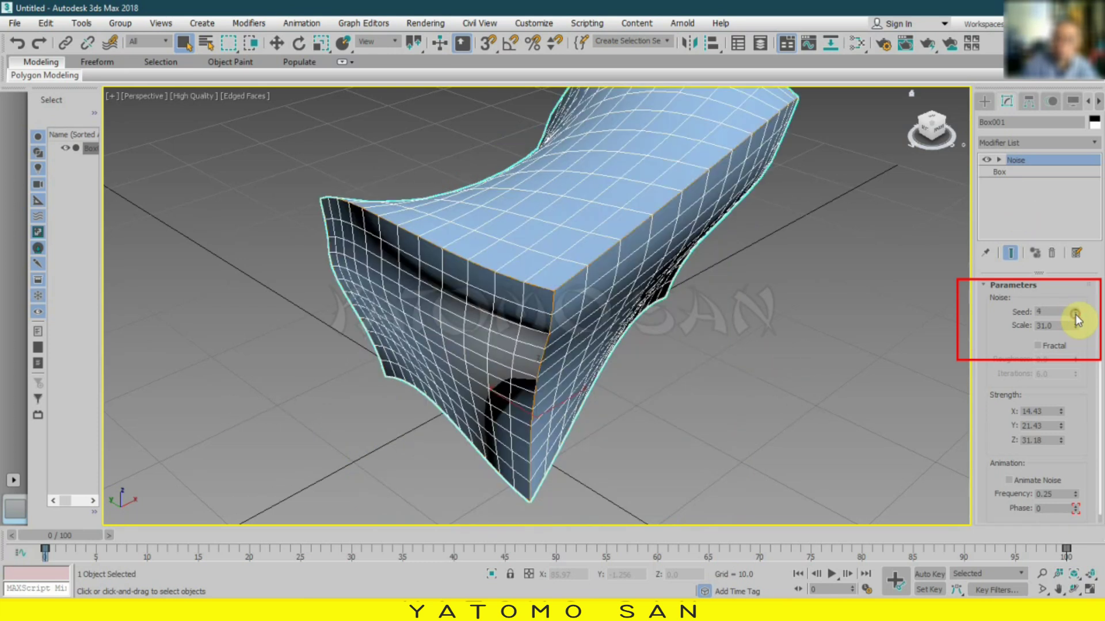
click(1075, 314)
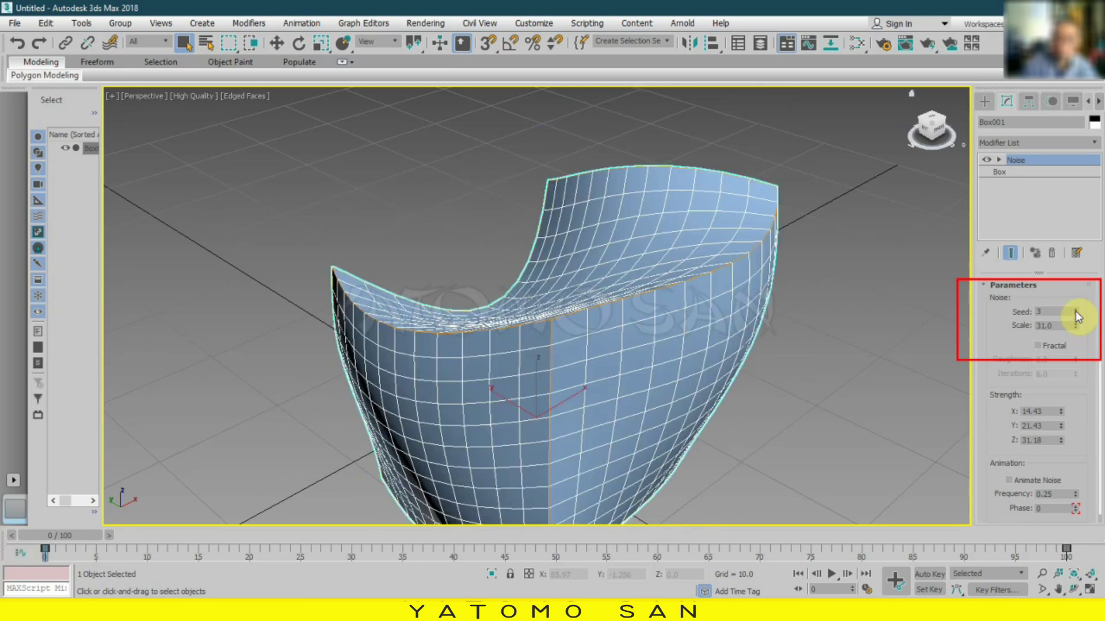
click(1075, 309)
middle_drag(661, 330, 629, 340)
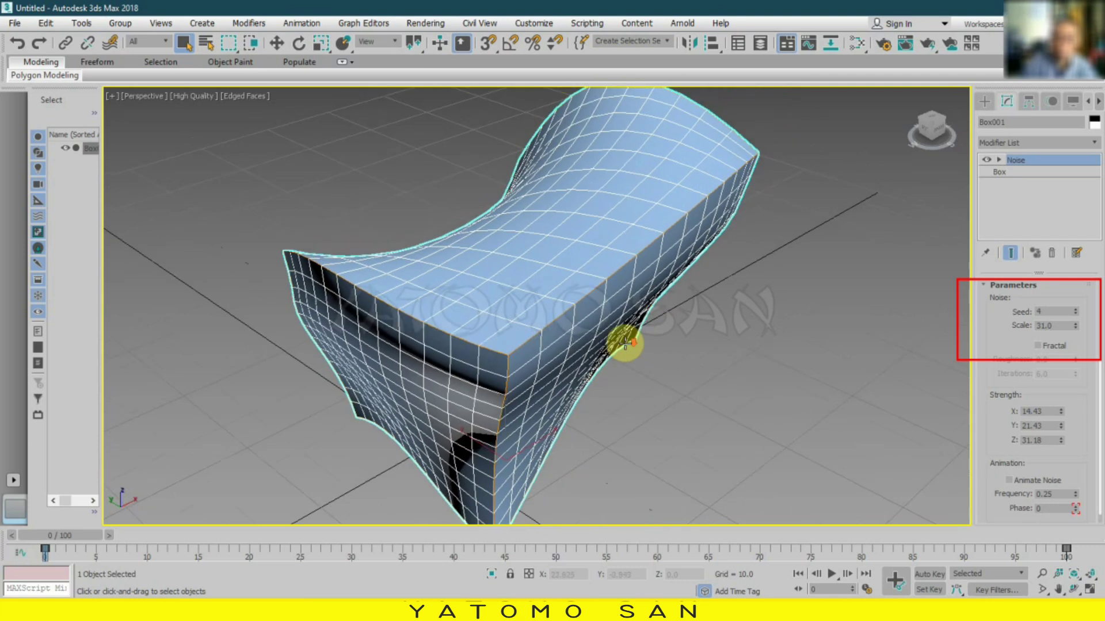
scroll(629, 340, down, 3)
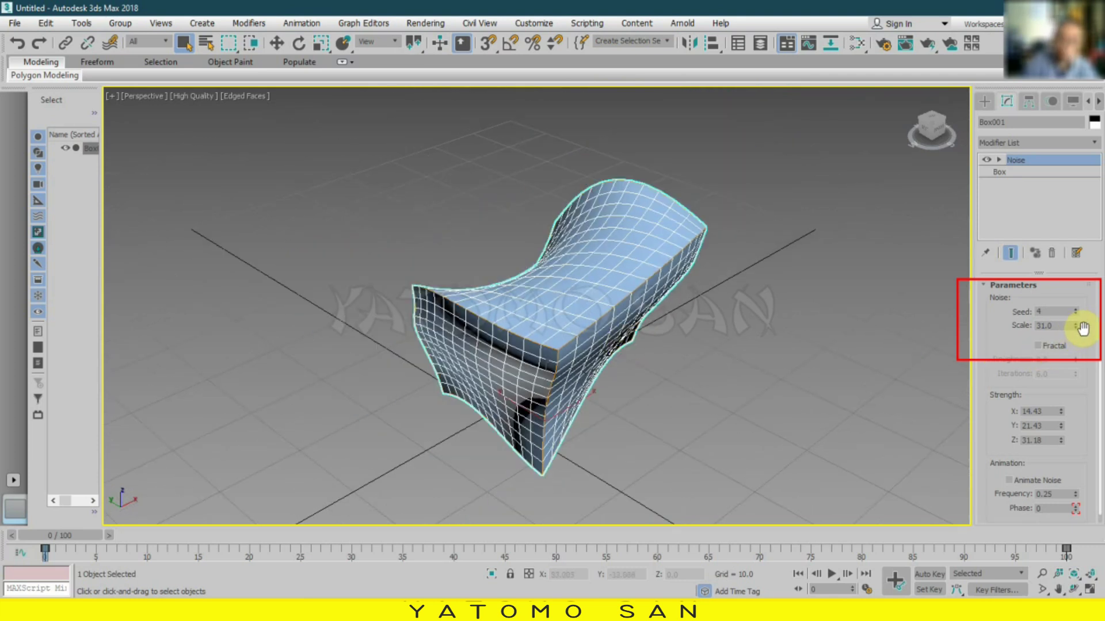
drag(1075, 325, 1079, 368)
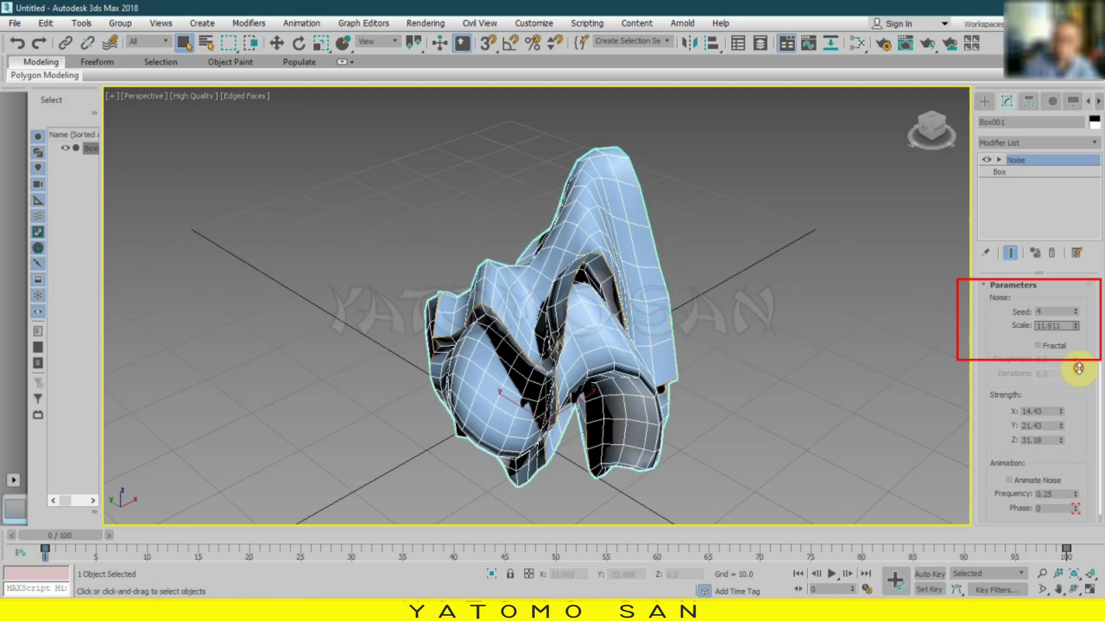
Enter a noise scale of 10 and Strength X, Y and Z values of 20 each
double_click(1066, 326)
text(1)
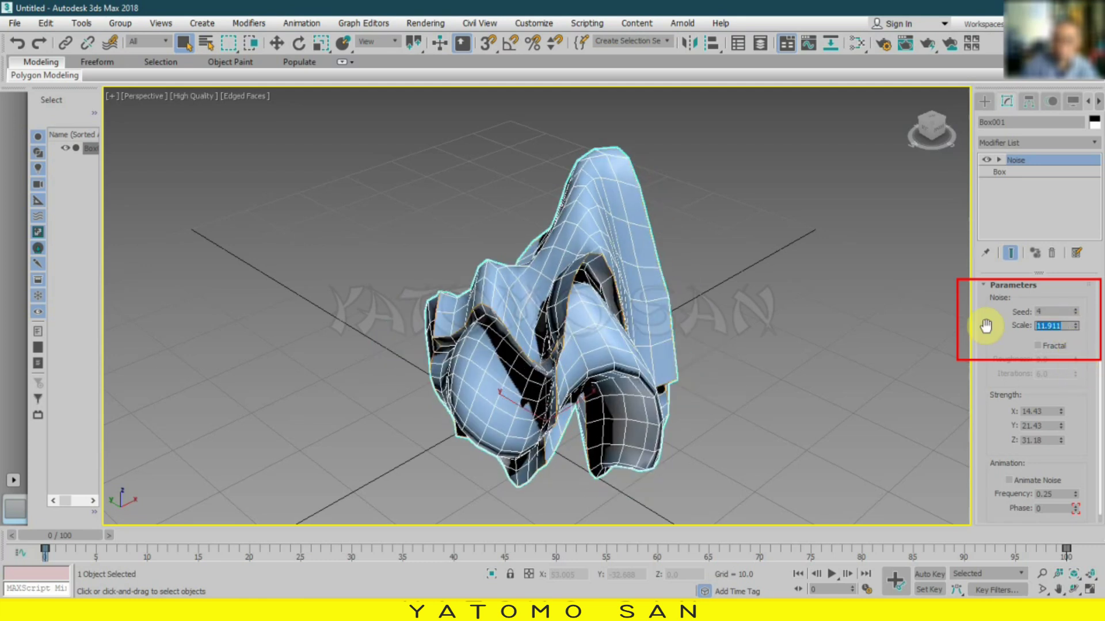
text(0)
key(Return)
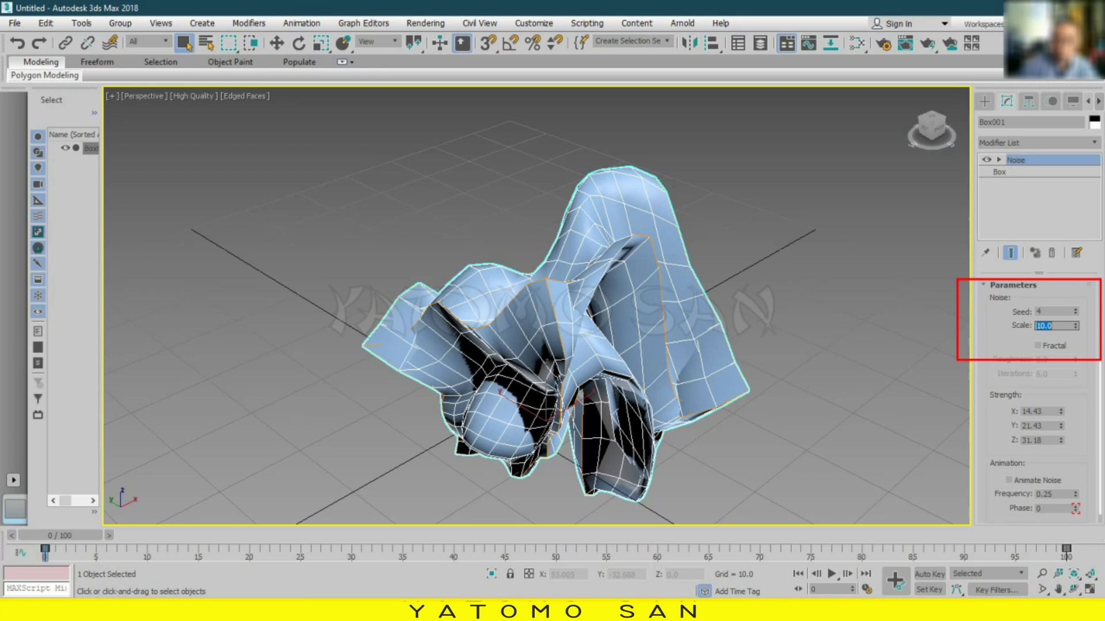
double_click(1045, 411)
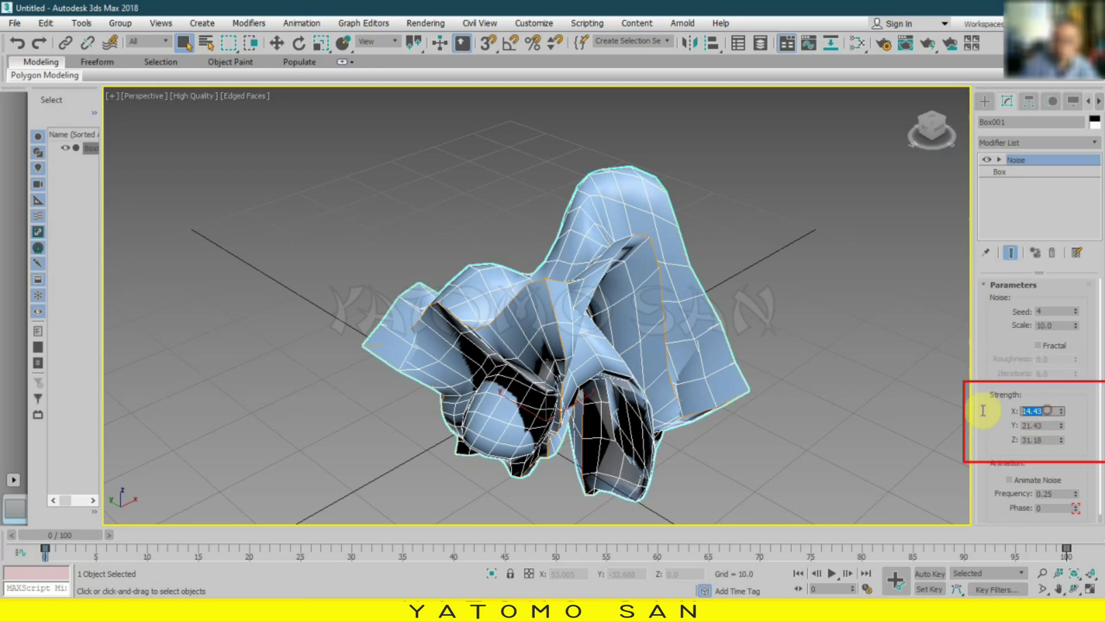
text(20)
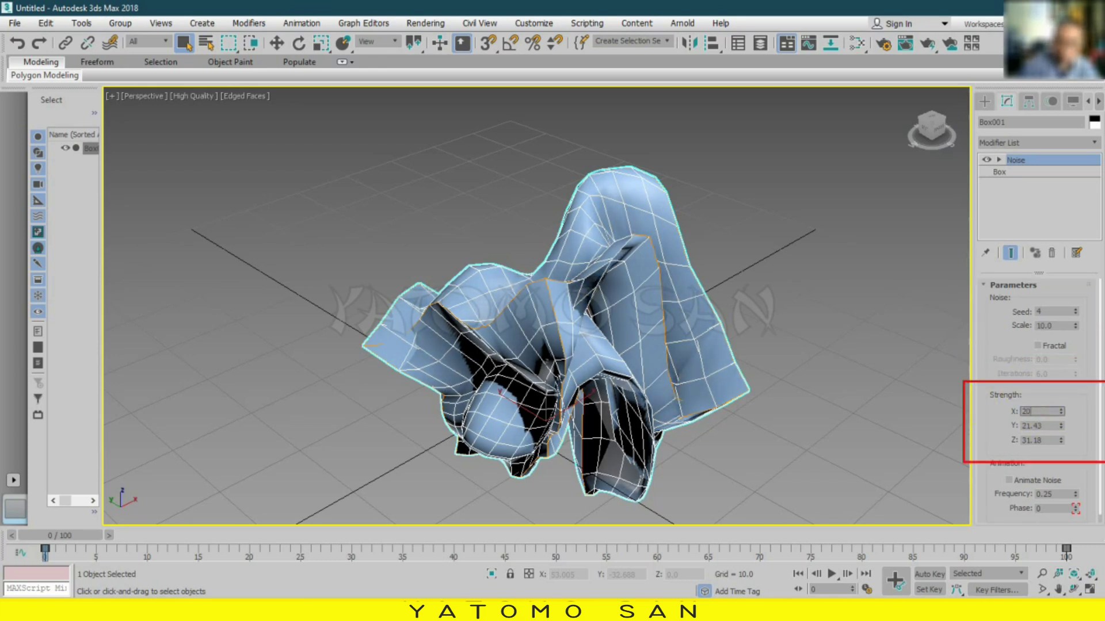
key(Return)
double_click(1040, 426)
text(20)
key(Return)
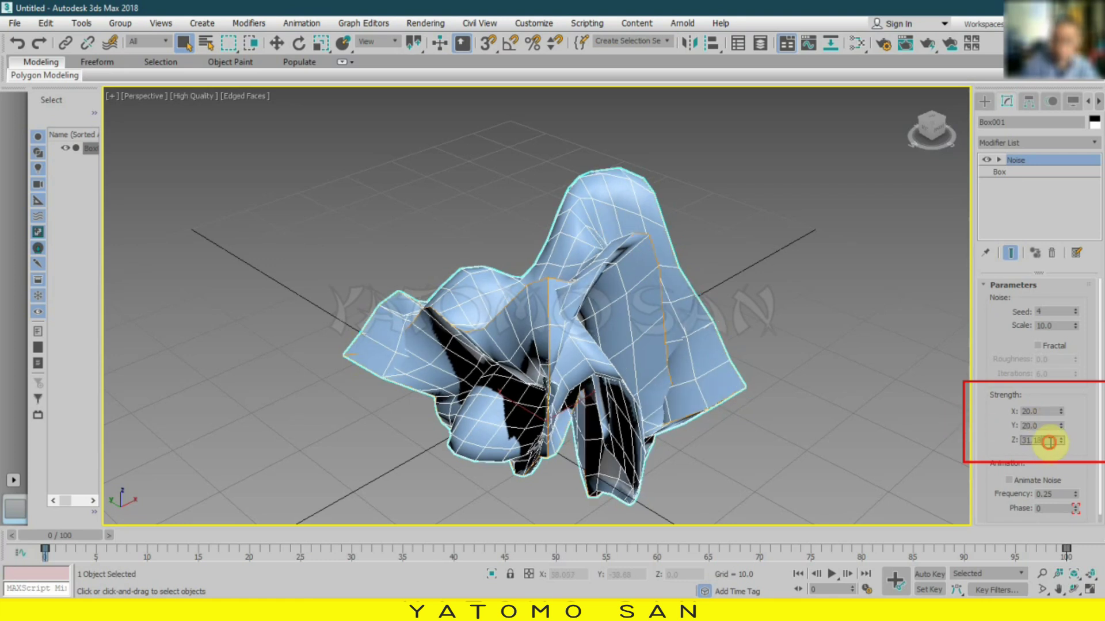
text(20)
key(Return)
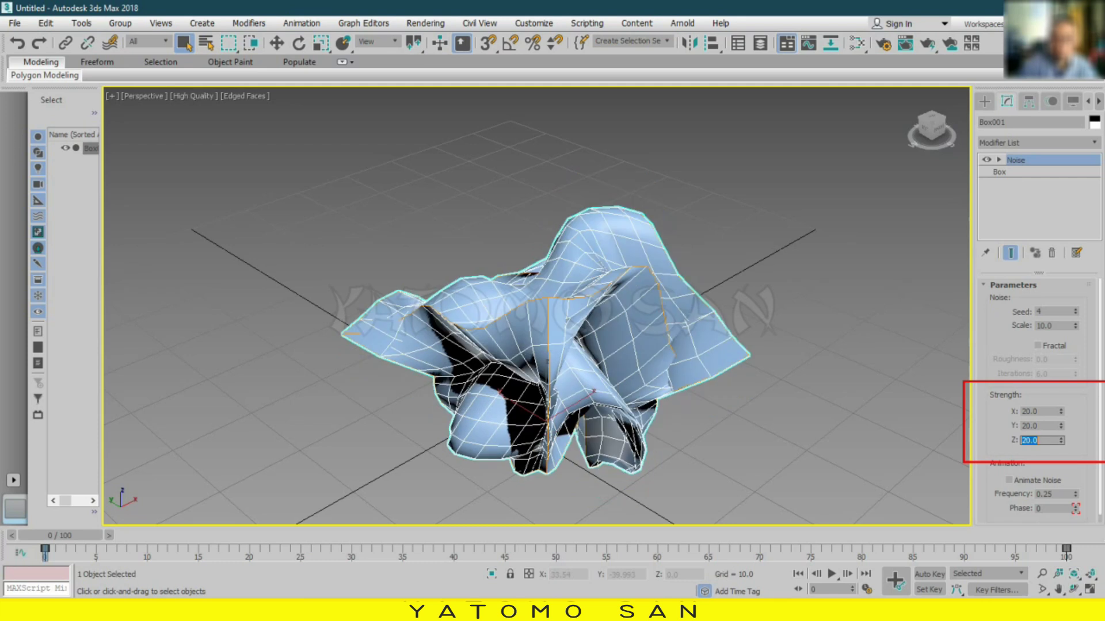
Zoom to the crumpled box and orbit the view to see it from another side
click(1074, 580)
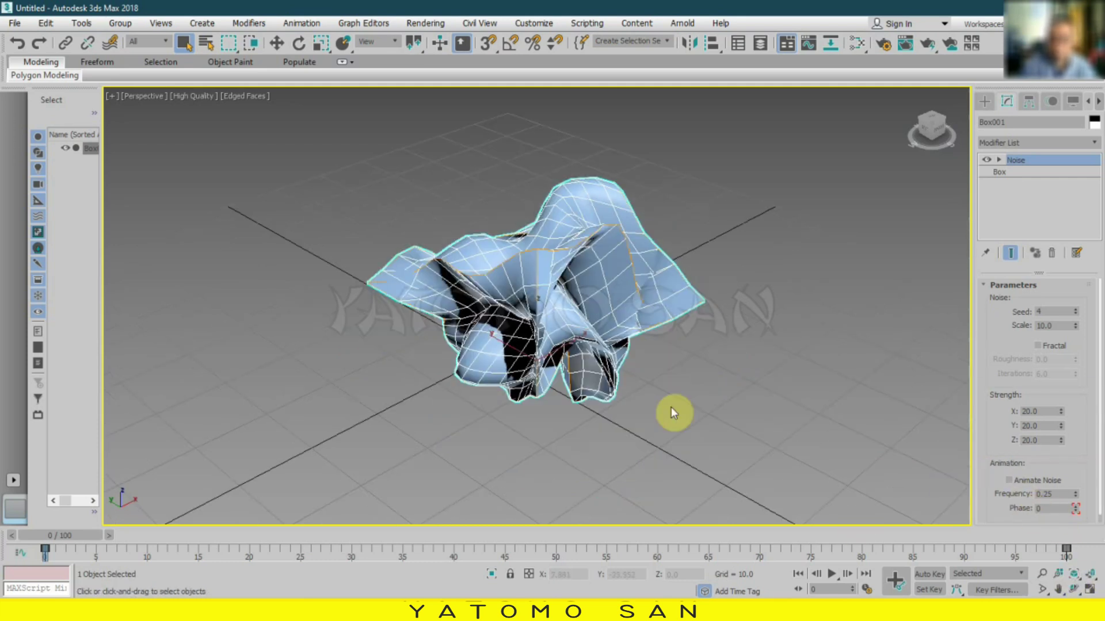
click(1074, 589)
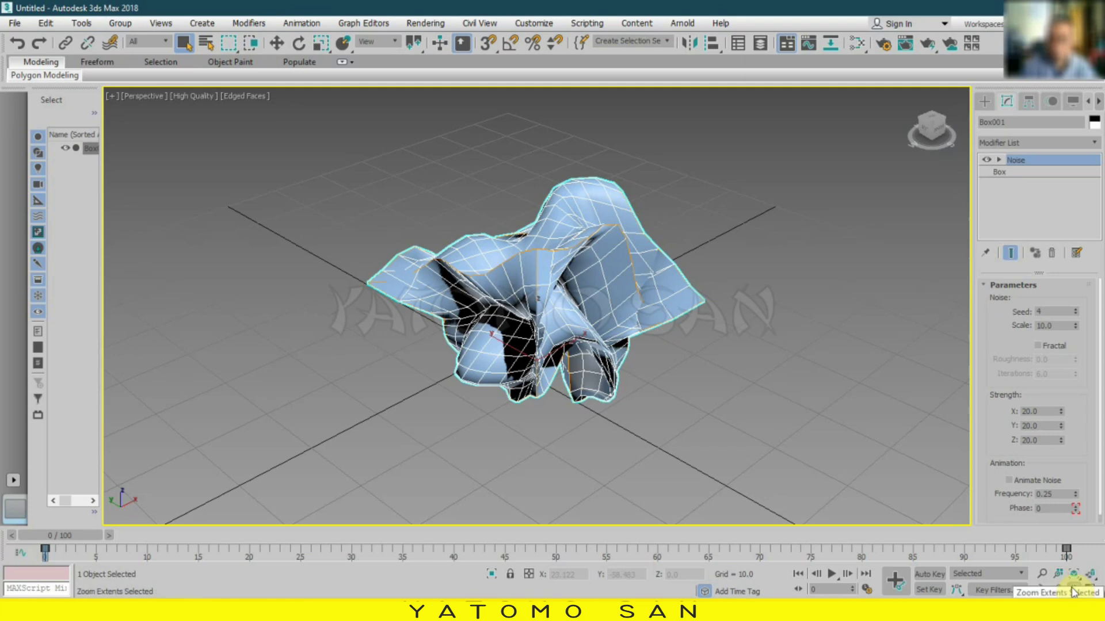
mouse_move(537, 304)
mouse_down()
mouse_move(562, 328)
mouse_move(607, 291)
mouse_move(644, 224)
mouse_move(694, 236)
mouse_move(649, 320)
mouse_move(575, 291)
mouse_move(490, 214)
mouse_move(476, 295)
mouse_move(535, 322)
mouse_up()
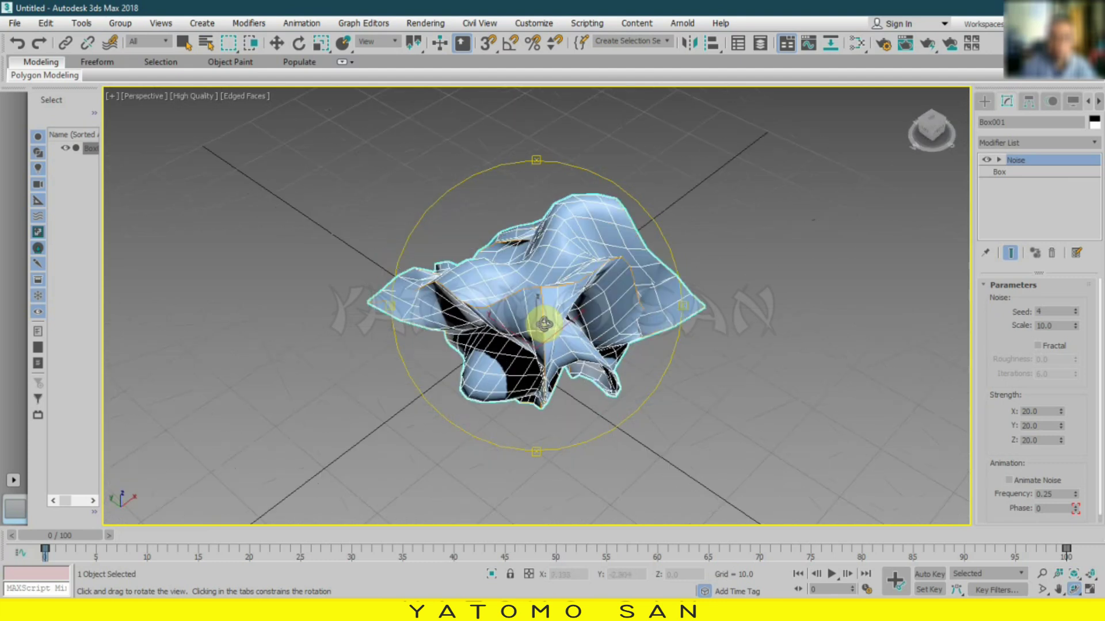
At the Box level, change segments to 17 length, 6 width and 18 height
click(1024, 174)
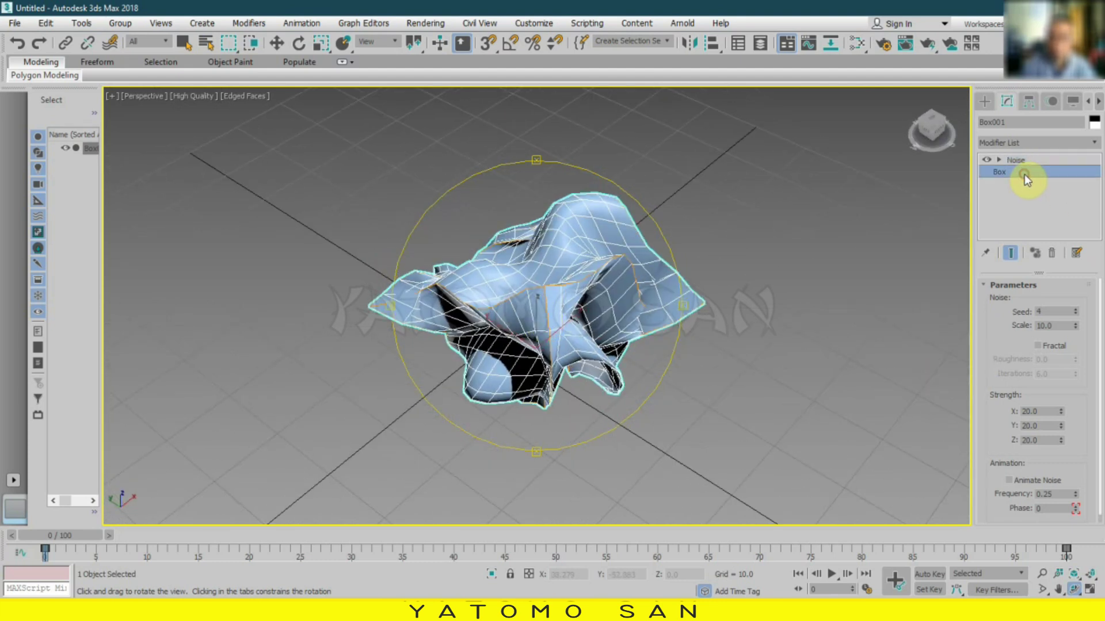
click(1079, 349)
click(1079, 349)
click(1079, 349)
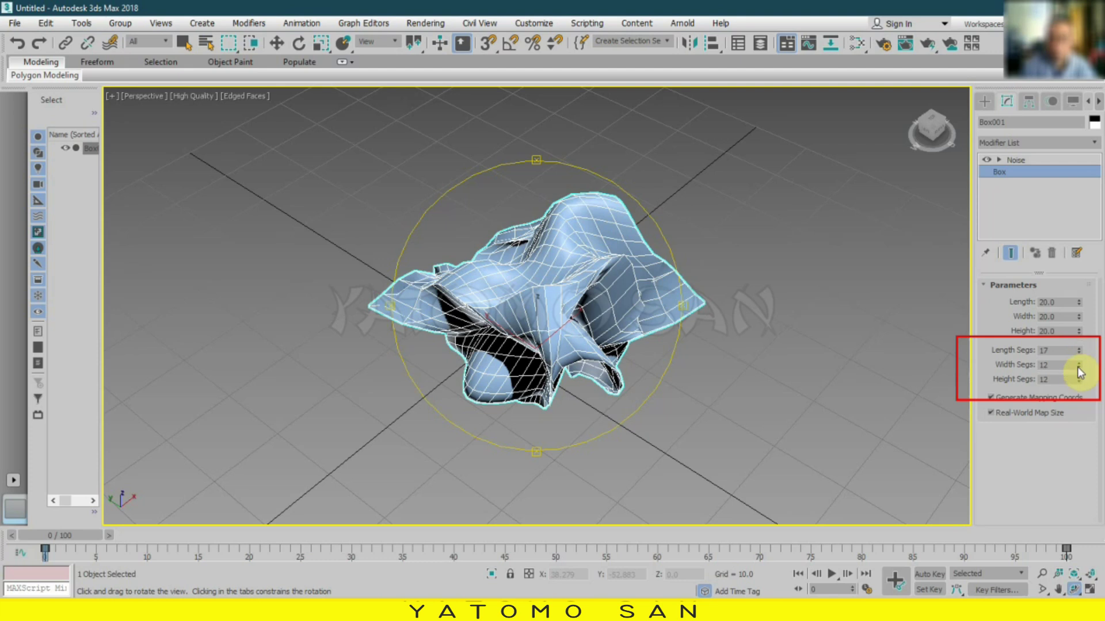
click(1078, 367)
click(1078, 367)
click(1078, 367)
click(1078, 367)
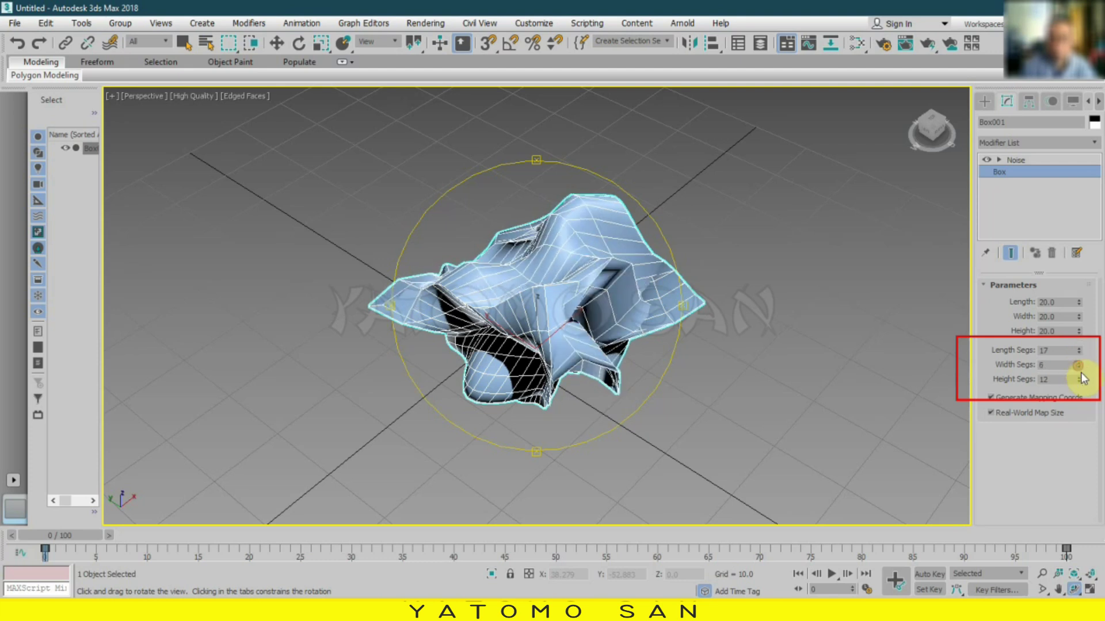
click(1080, 377)
click(1080, 377)
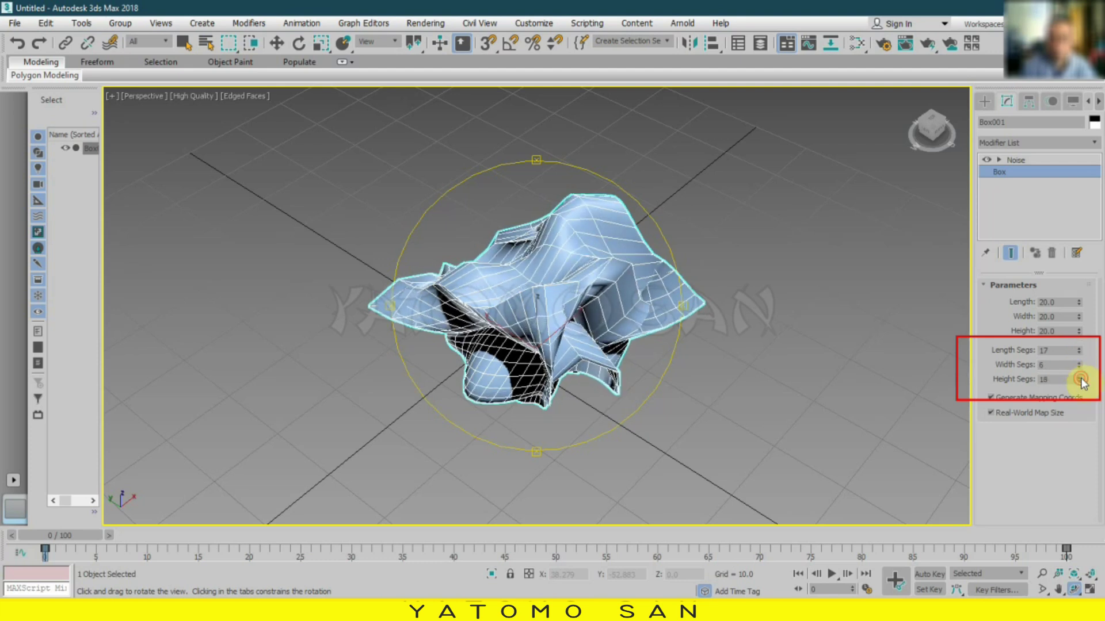